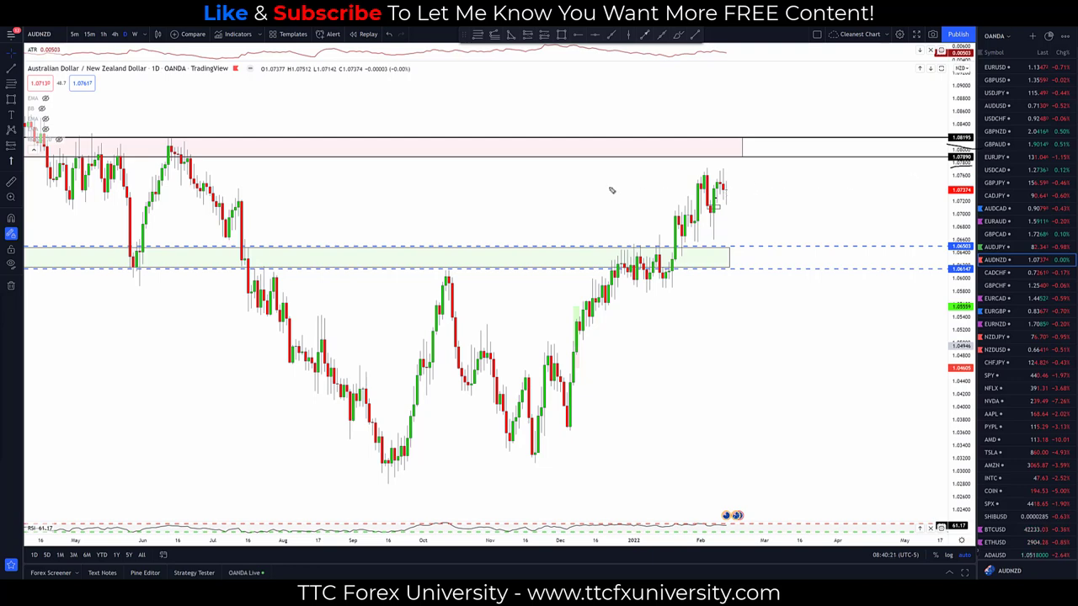
# Zoom out on AUDNZD, circle the highs at the red resistance zone, then erase the sketches.
pyautogui.scroll(-4, 609, 190)
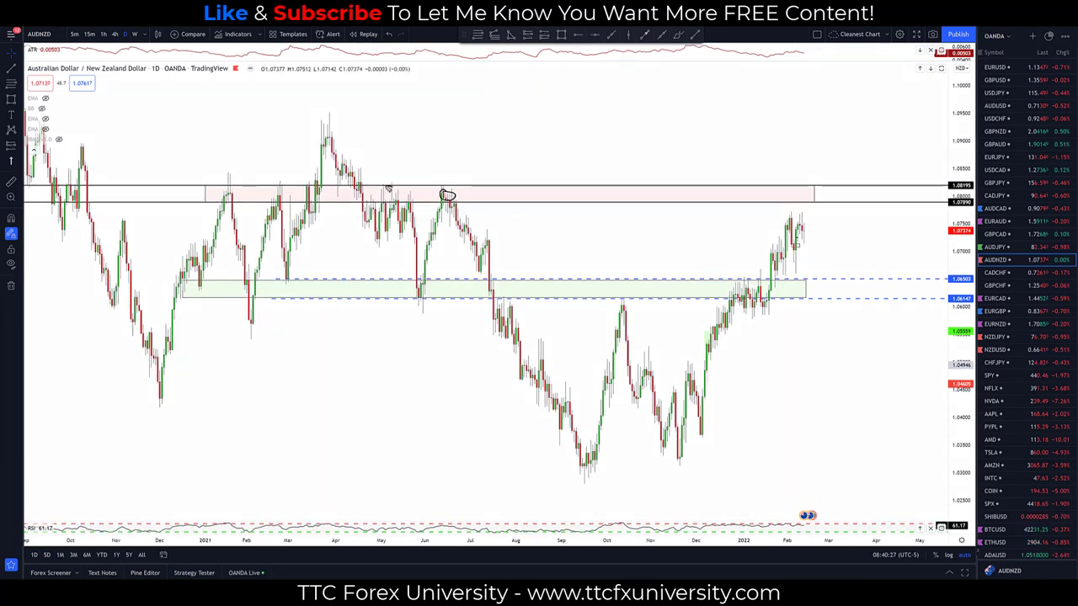
pyautogui.moveTo(388, 188); pyautogui.dragTo(381, 189)
pyautogui.moveTo(284, 188); pyautogui.dragTo(179, 185)
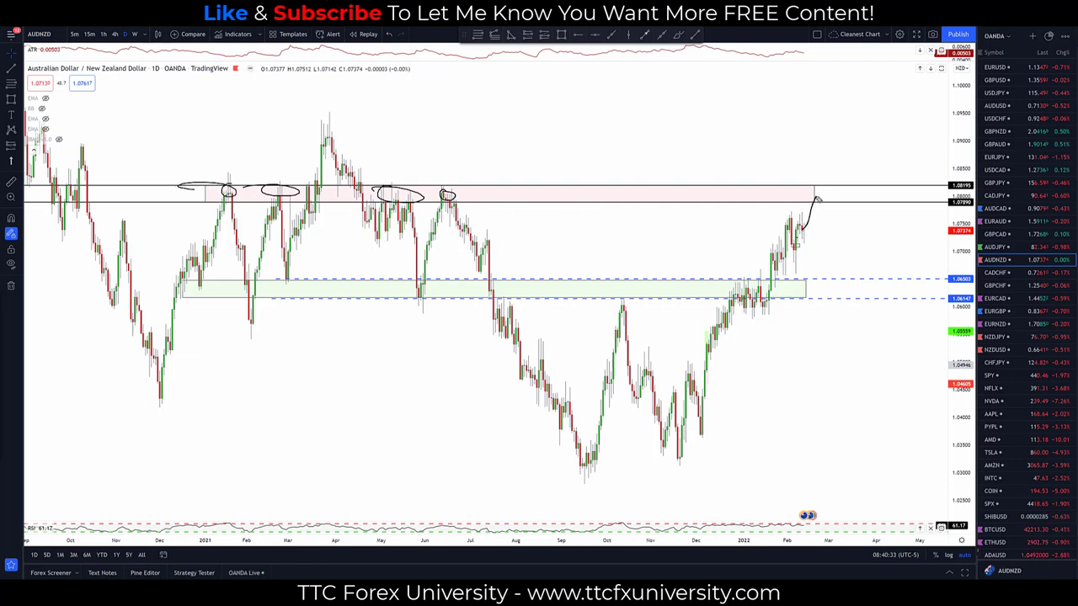
pyautogui.moveTo(819, 200); pyautogui.dragTo(838, 237)
pyautogui.moveTo(816, 147)
pyautogui.mouseDown()
pyautogui.moveTo(817, 168)
pyautogui.moveTo(830, 171)
pyautogui.mouseUp()
pyautogui.press('Escape')
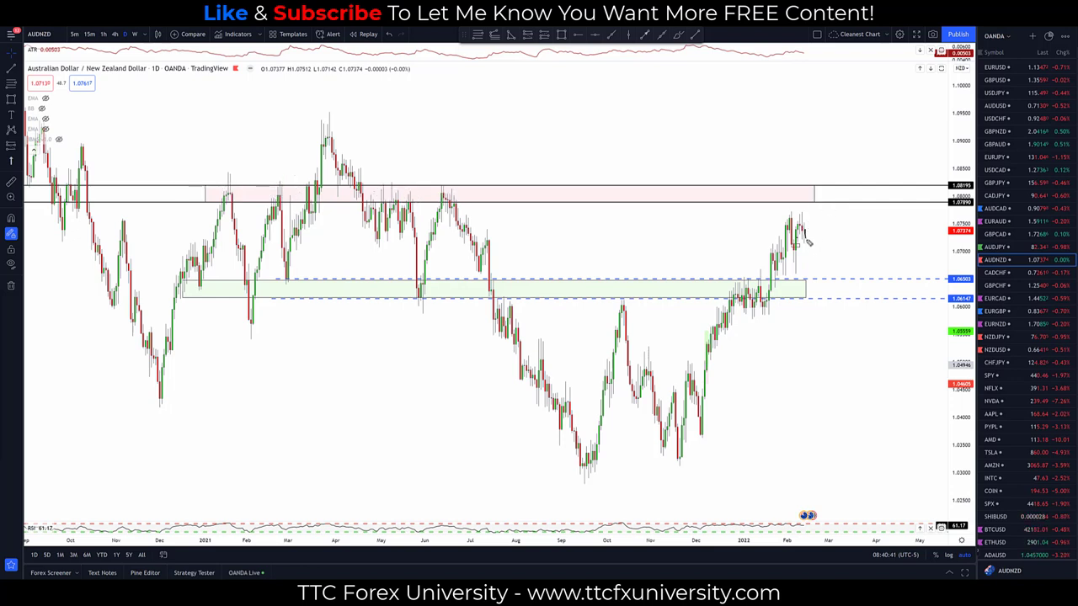
# Sketch a drop to the green support zone and a bounce to resistance, then erase the sketches.
pyautogui.moveTo(807, 243); pyautogui.dragTo(818, 281)
pyautogui.moveTo(814, 275); pyautogui.dragTo(877, 173)
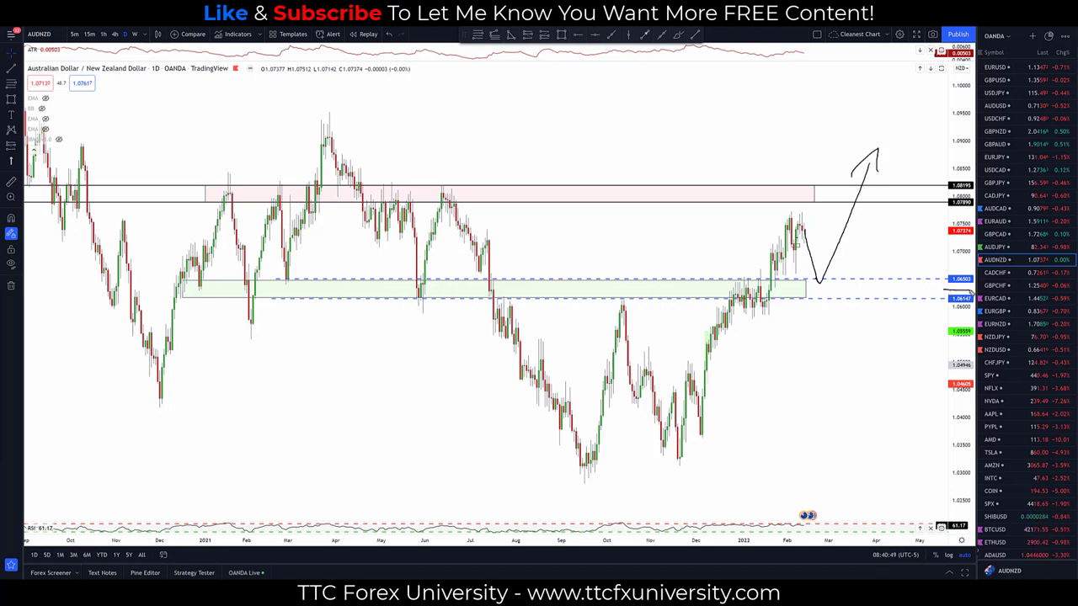
pyautogui.moveTo(953, 314); pyautogui.dragTo(974, 309)
pyautogui.hotkey('ctrl', 'z')
pyautogui.hotkey('ctrl', 'z')
pyautogui.hotkey('ctrl', 'z')
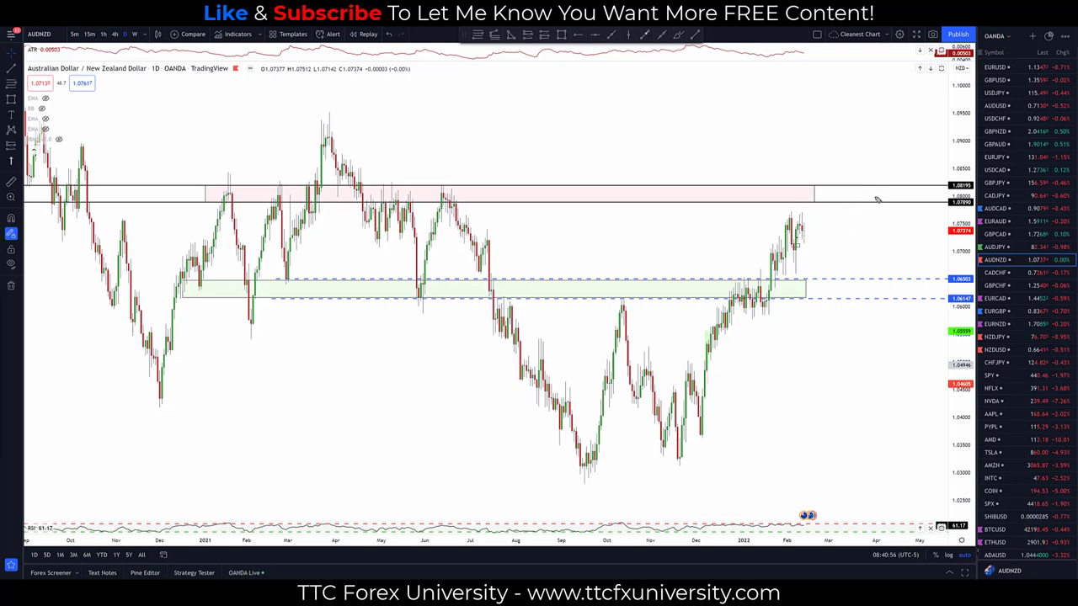
# Open NZDJPY and sketch the recent candles rising away from the green zone's top.
pyautogui.click(1022, 338)
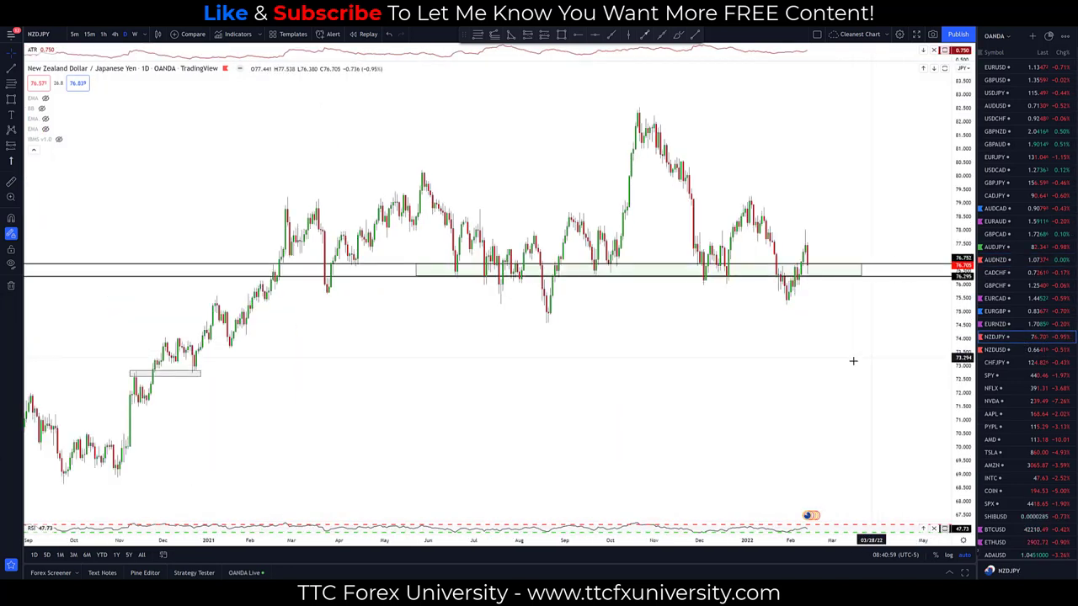
pyautogui.scroll(3, 852, 360)
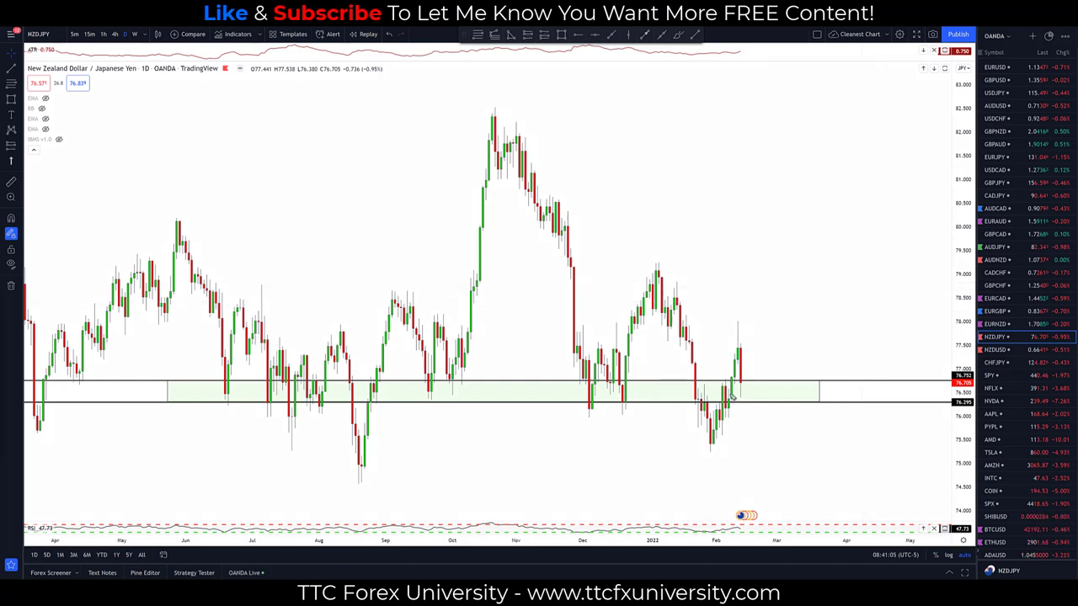
pyautogui.moveTo(720, 385); pyautogui.dragTo(732, 383)
pyautogui.moveTo(717, 346)
pyautogui.mouseDown()
pyautogui.moveTo(720, 375)
pyautogui.moveTo(730, 368)
pyautogui.mouseUp()
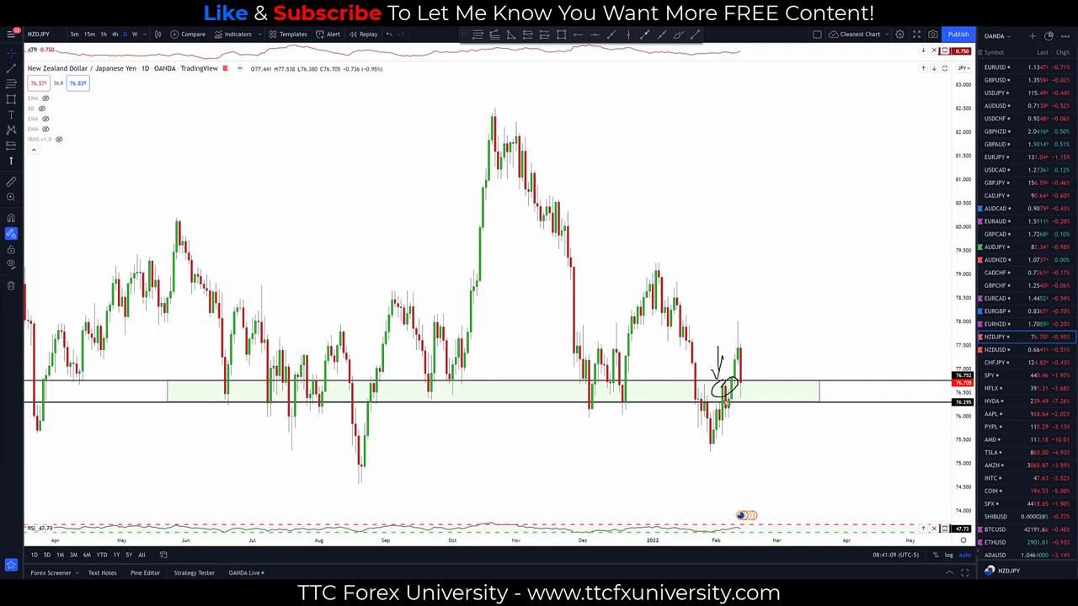
pyautogui.moveTo(723, 417); pyautogui.dragTo(738, 341)
# Circle the December, September and August lows on the green zone, then erase all annotations.
pyautogui.moveTo(619, 400)
pyautogui.mouseDown()
pyautogui.moveTo(628, 404)
pyautogui.moveTo(577, 409)
pyautogui.mouseUp()
pyautogui.moveTo(453, 375)
pyautogui.mouseDown()
pyautogui.moveTo(444, 389)
pyautogui.moveTo(455, 379)
pyautogui.mouseUp()
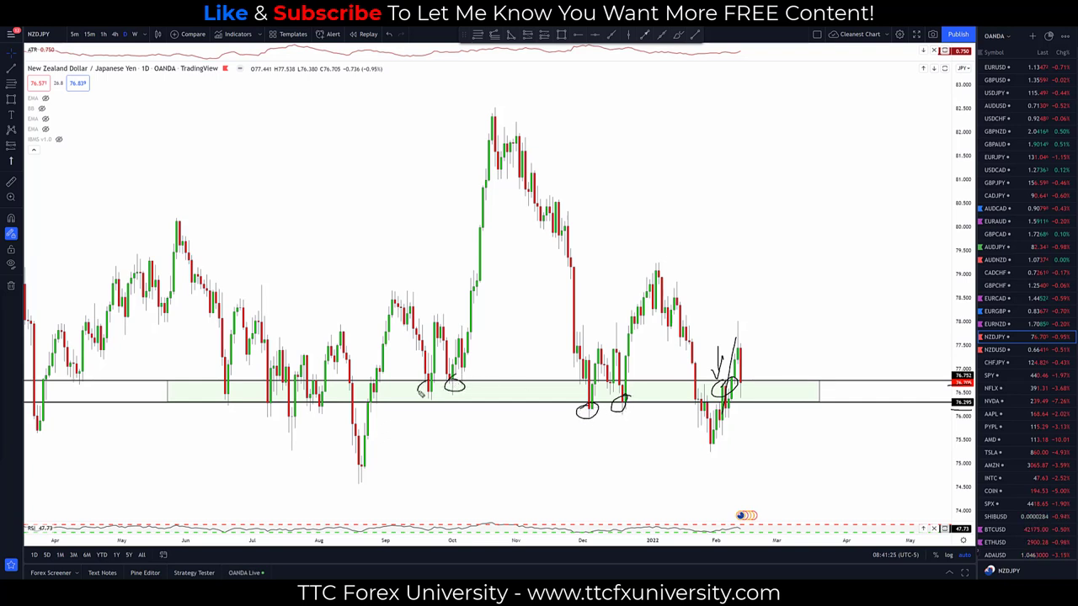
pyautogui.moveTo(321, 395)
pyautogui.mouseDown()
pyautogui.moveTo(315, 409)
pyautogui.moveTo(325, 403)
pyautogui.mouseUp()
pyautogui.press('Escape')
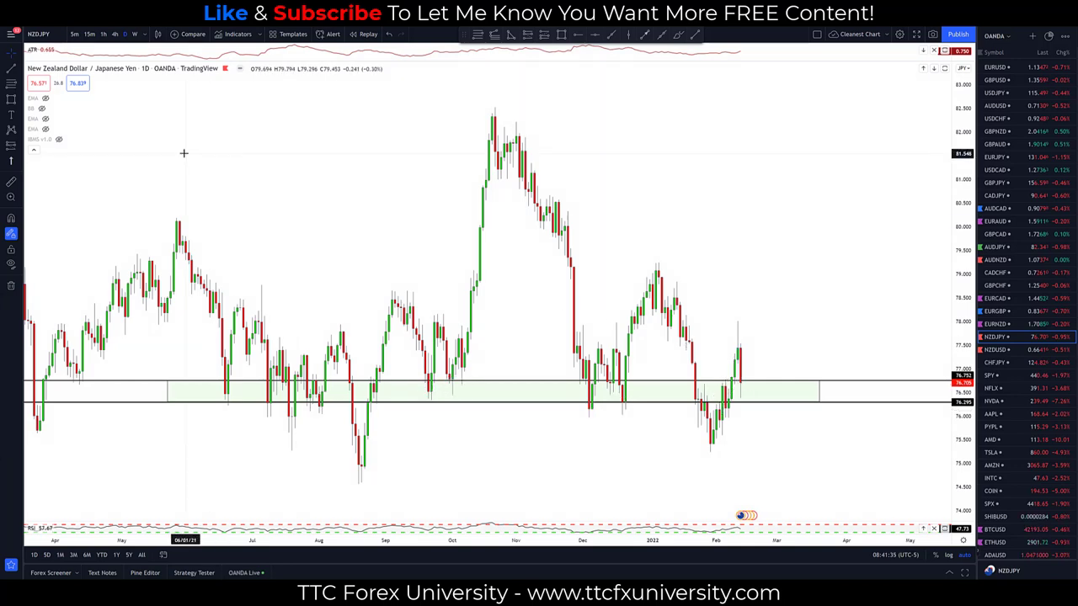
# Check NZDJPY on 4-hour and 1-hour candles, then return to the daily chart.
pyautogui.click(114, 35)
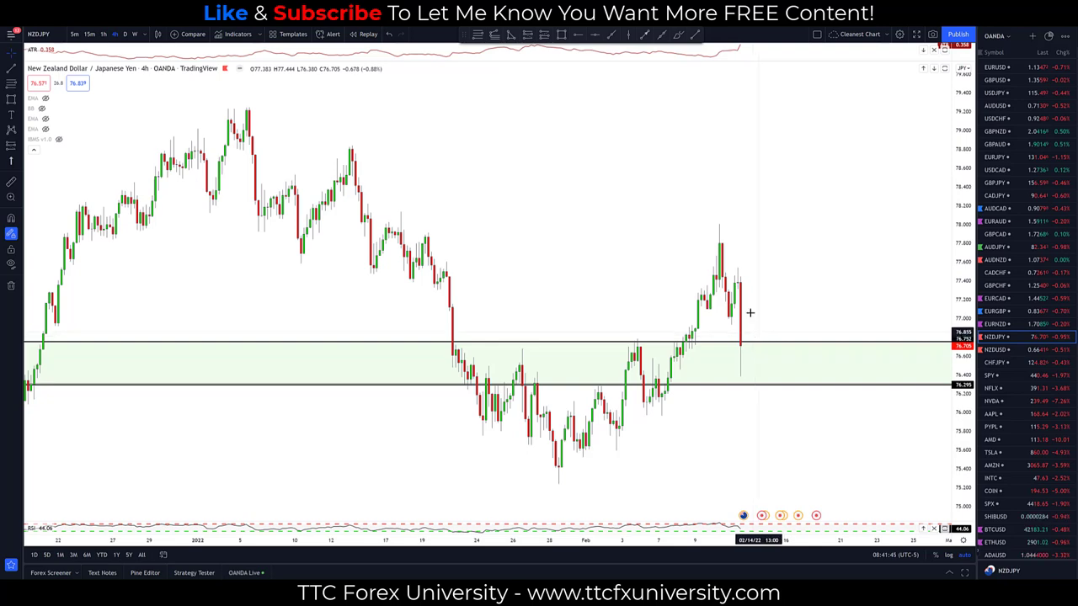
pyautogui.click(103, 34)
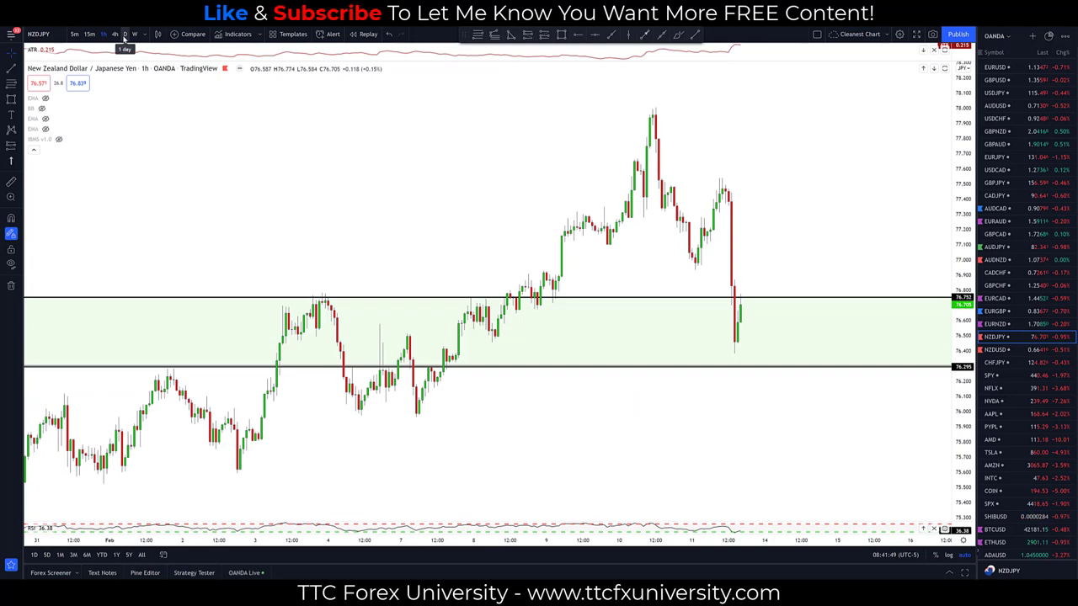
pyautogui.click(125, 34)
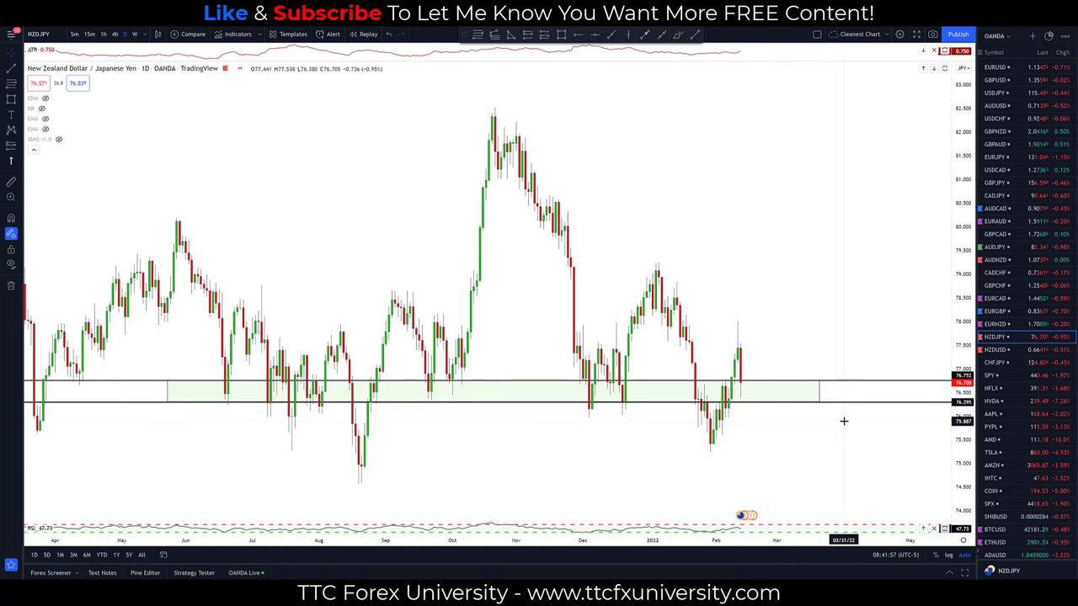
# On NZDUSD, trace the swing from the October high to the February low, circle the December low, then erase.
pyautogui.click(1026, 352)
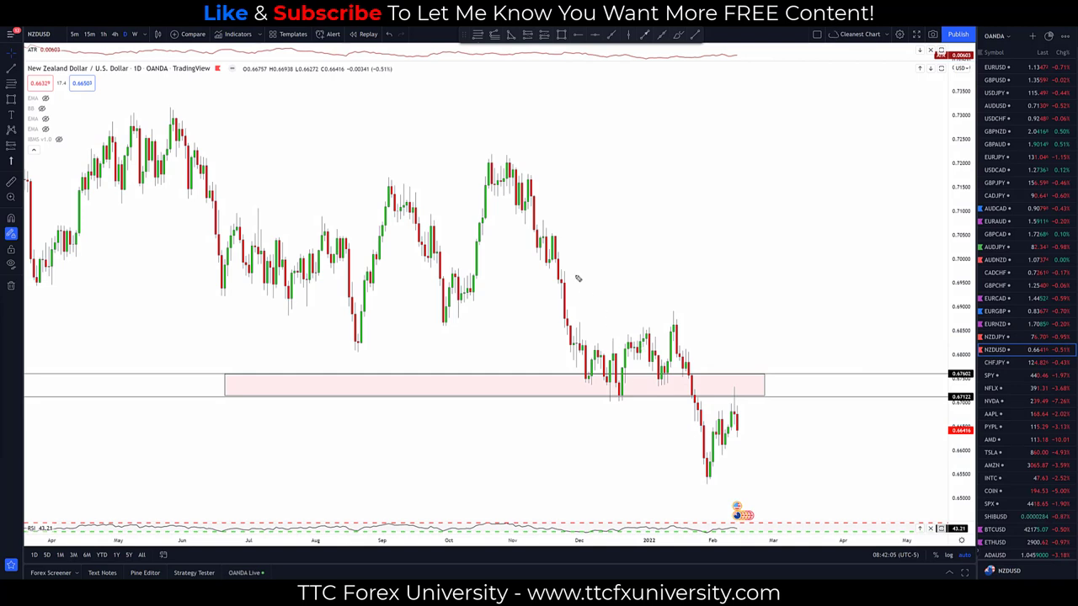
pyautogui.moveTo(506, 157)
pyautogui.mouseDown()
pyautogui.moveTo(625, 405)
pyautogui.moveTo(687, 321)
pyautogui.moveTo(688, 416)
pyautogui.moveTo(705, 481)
pyautogui.mouseUp()
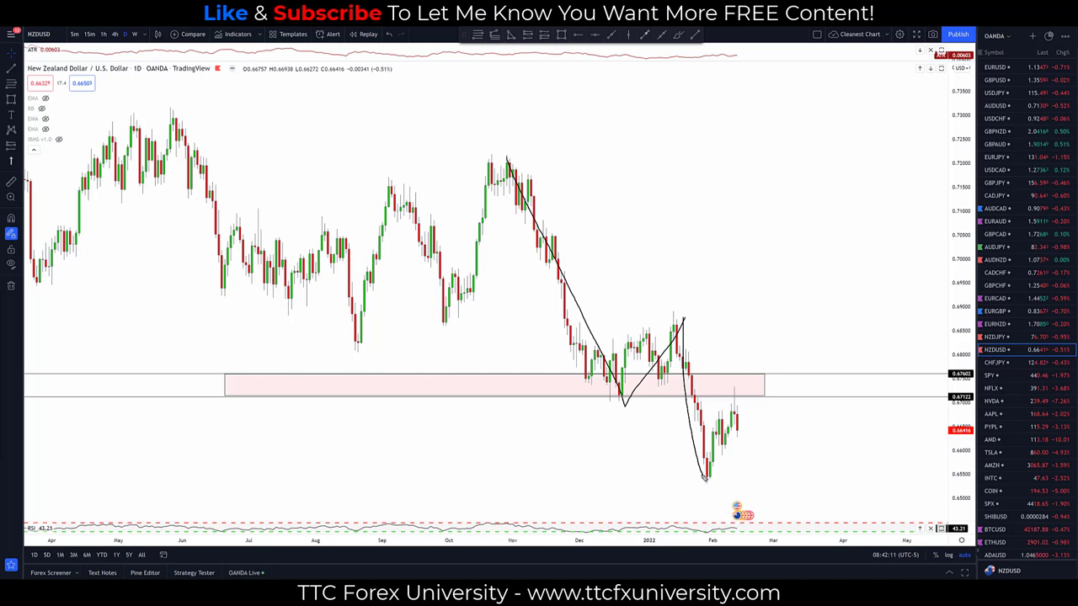
pyautogui.moveTo(704, 478); pyautogui.dragTo(742, 395)
pyautogui.moveTo(628, 389)
pyautogui.mouseDown()
pyautogui.moveTo(630, 411)
pyautogui.moveTo(625, 394)
pyautogui.moveTo(779, 410)
pyautogui.moveTo(750, 447)
pyautogui.moveTo(761, 425)
pyautogui.mouseUp()
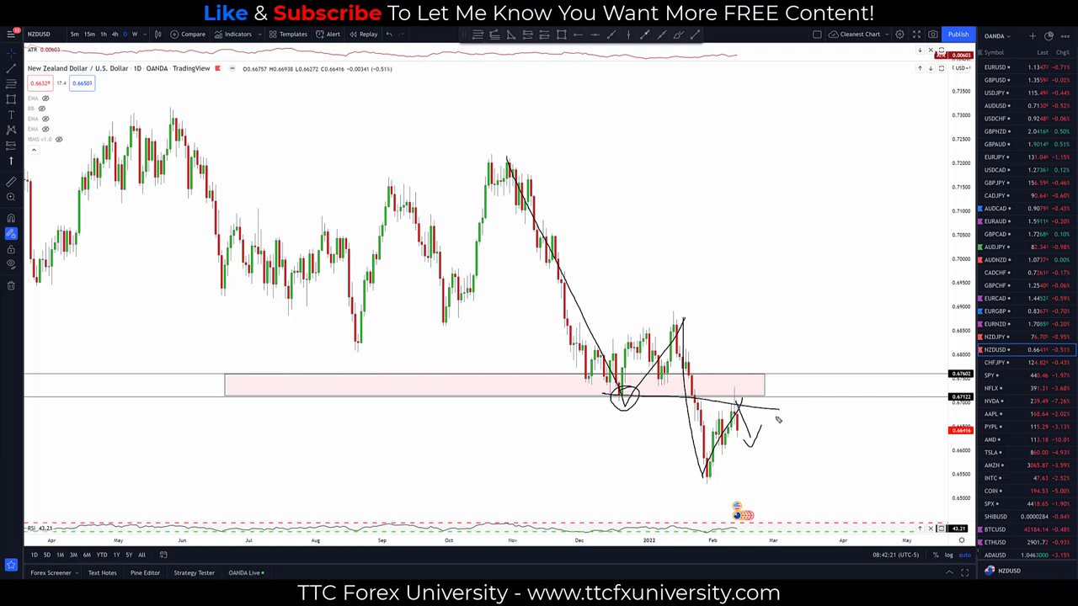
pyautogui.press('e')
# Sketch a projected price path at upper right, circle its key points, then clear all sketches.
pyautogui.moveTo(645, 124)
pyautogui.mouseDown()
pyautogui.moveTo(723, 178)
pyautogui.moveTo(791, 314)
pyautogui.moveTo(819, 220)
pyautogui.mouseUp()
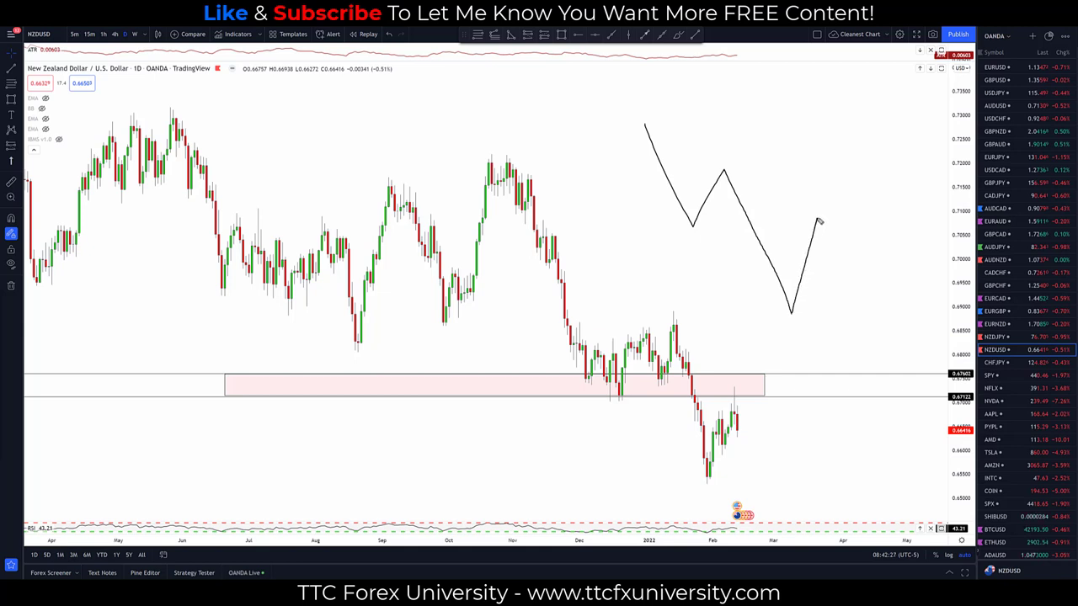
pyautogui.moveTo(679, 227); pyautogui.dragTo(878, 237)
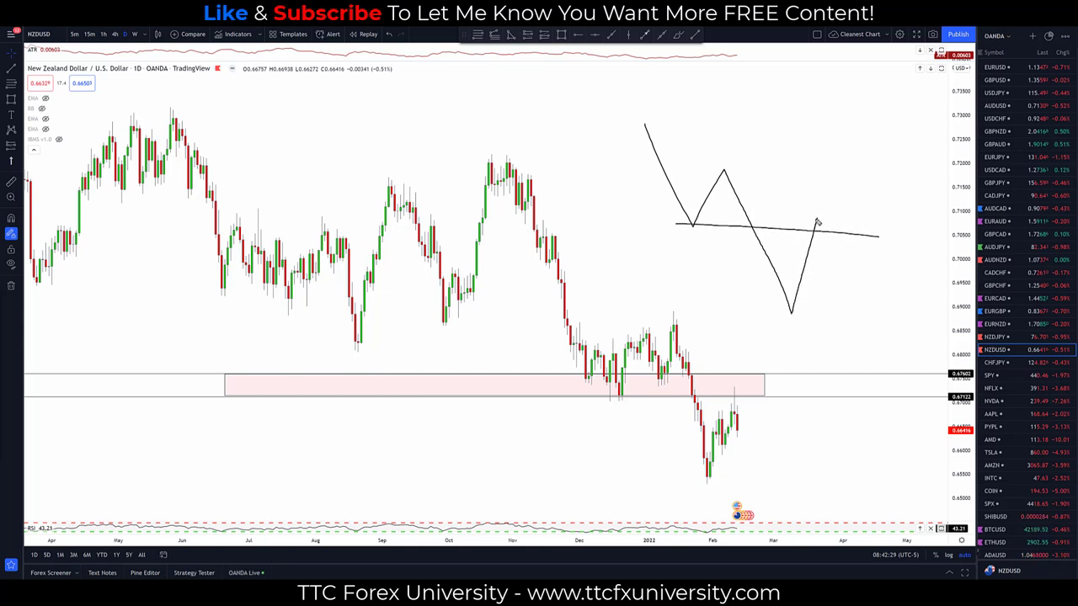
pyautogui.moveTo(817, 220)
pyautogui.mouseDown()
pyautogui.moveTo(853, 292)
pyautogui.moveTo(947, 417)
pyautogui.mouseUp()
pyautogui.moveTo(890, 391)
pyautogui.mouseDown()
pyautogui.moveTo(964, 421)
pyautogui.moveTo(917, 305)
pyautogui.mouseUp()
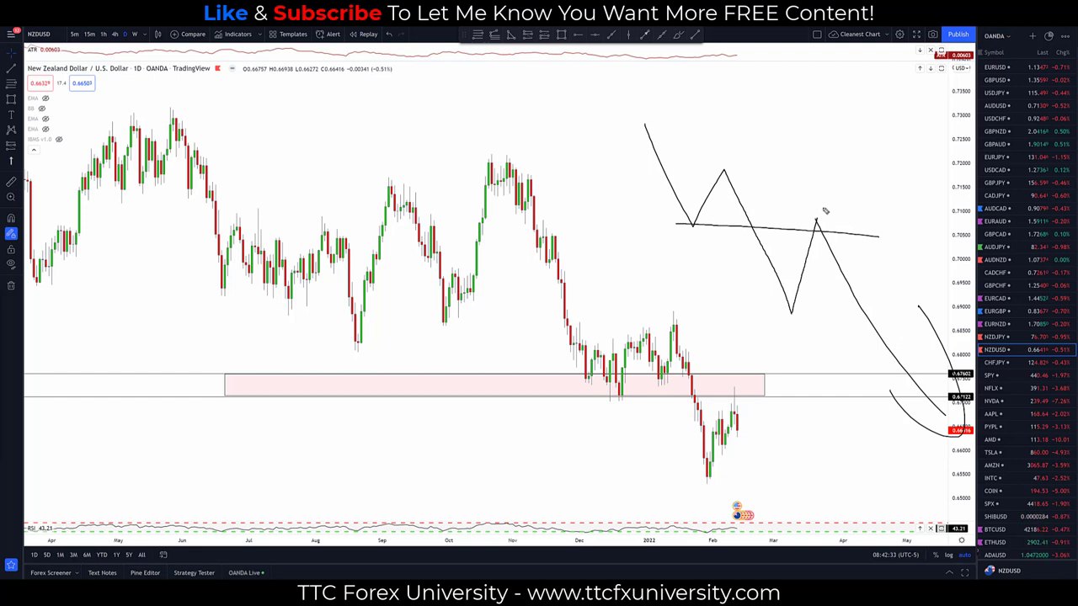
pyautogui.moveTo(825, 210)
pyautogui.mouseDown()
pyautogui.moveTo(838, 253)
pyautogui.moveTo(805, 204)
pyautogui.mouseUp()
pyautogui.moveTo(682, 211); pyautogui.dragTo(737, 221)
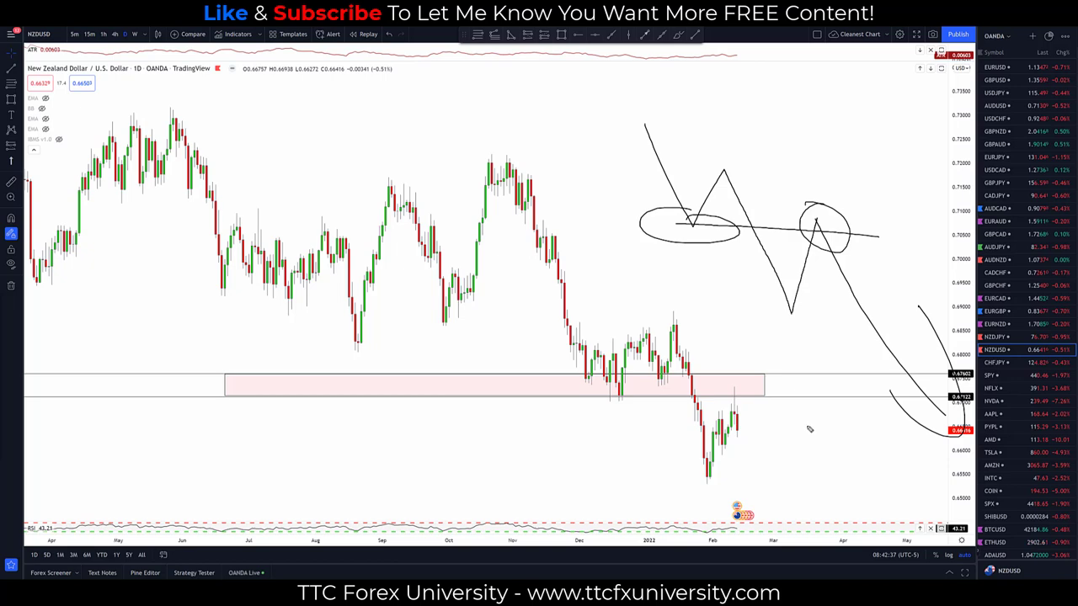
pyautogui.press('Escape')
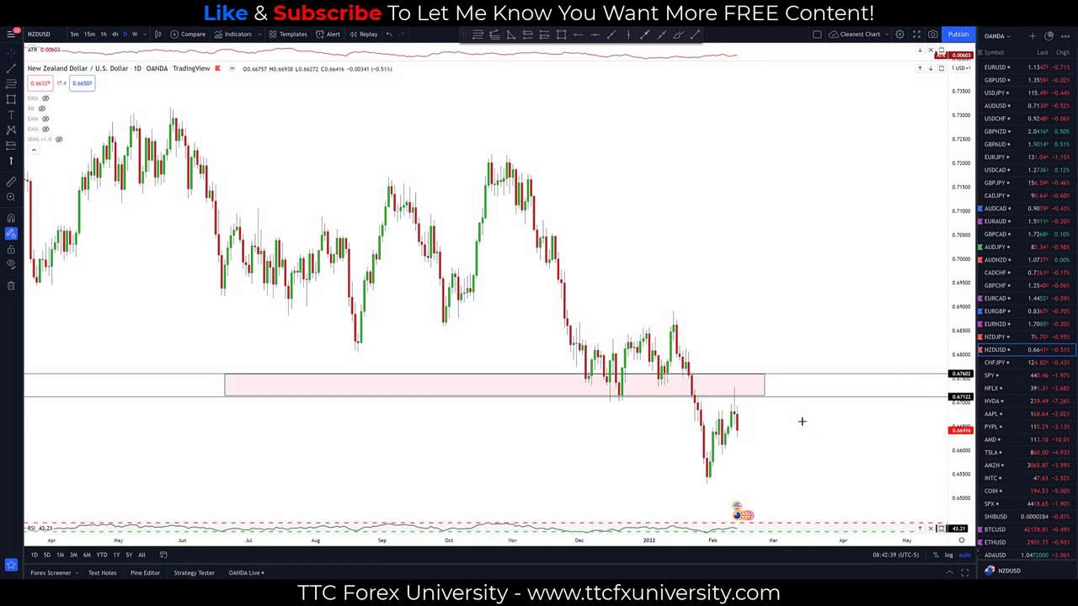
# Zoom in and stretch the price scale to centre the pink zone and recent candles.
pyautogui.scroll(4, 696, 442)
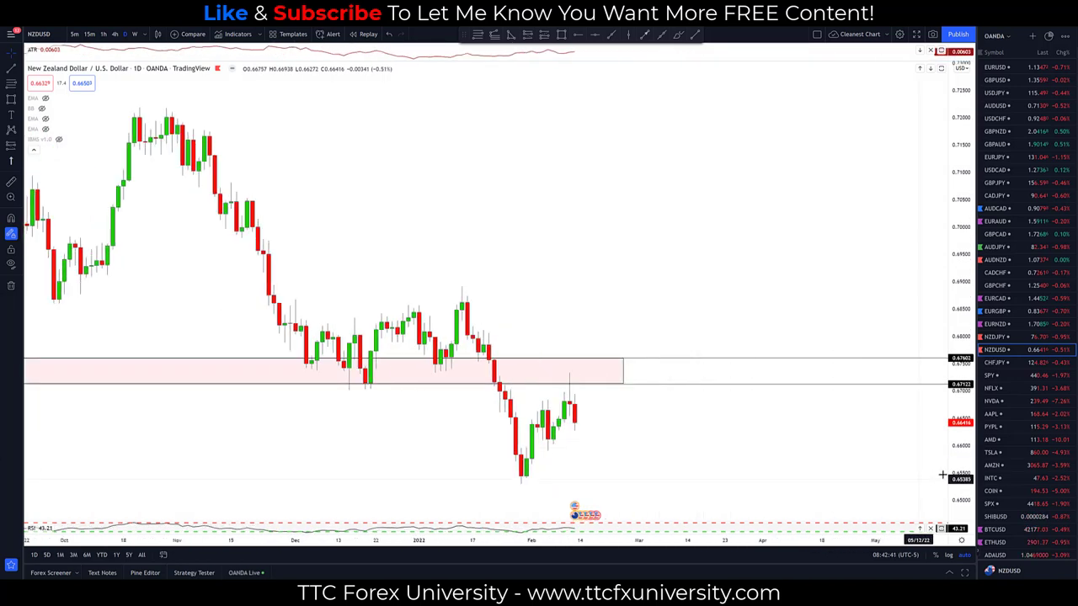
pyautogui.moveTo(956, 476); pyautogui.dragTo(956, 505)
pyautogui.moveTo(669, 501); pyautogui.dragTo(740, 417)
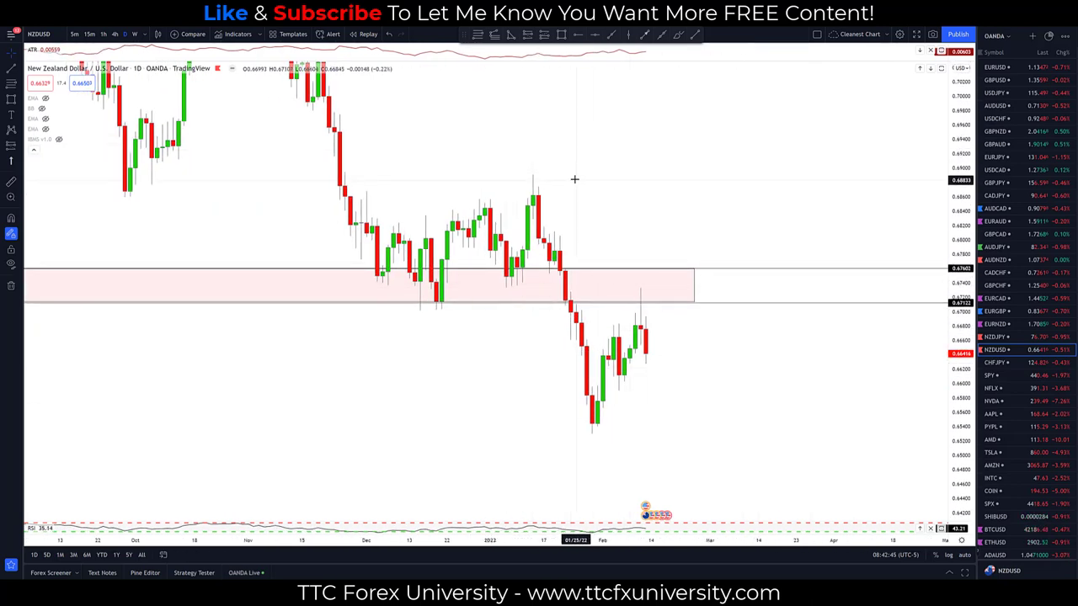
# Draw a Fibonacci retracement from the recent swing high to the low, then delete it.
pyautogui.hotkey('alt', 'f')
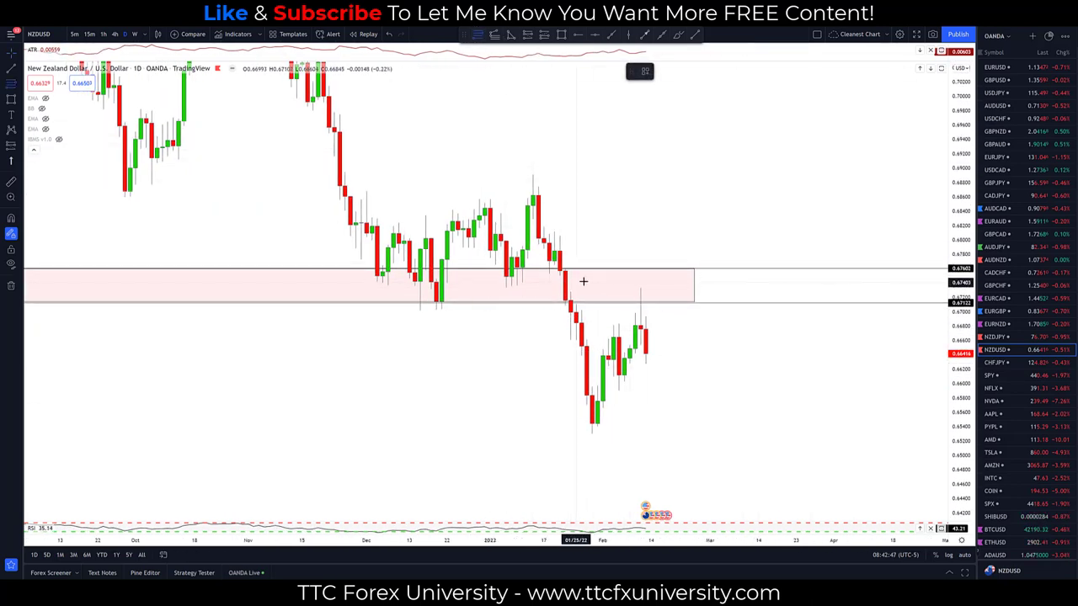
pyautogui.click(596, 287)
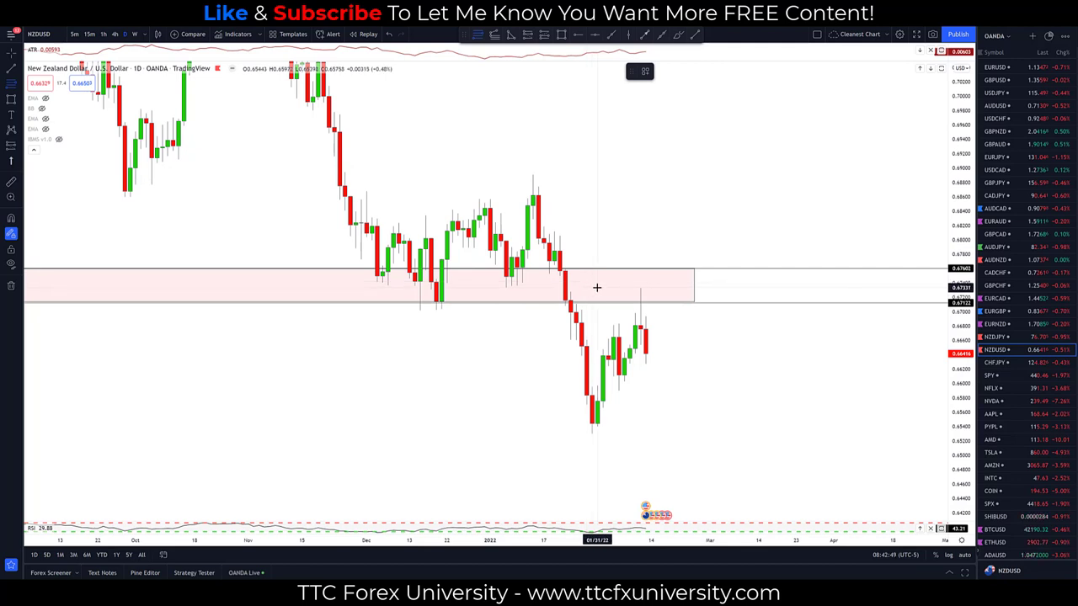
pyautogui.click(708, 344)
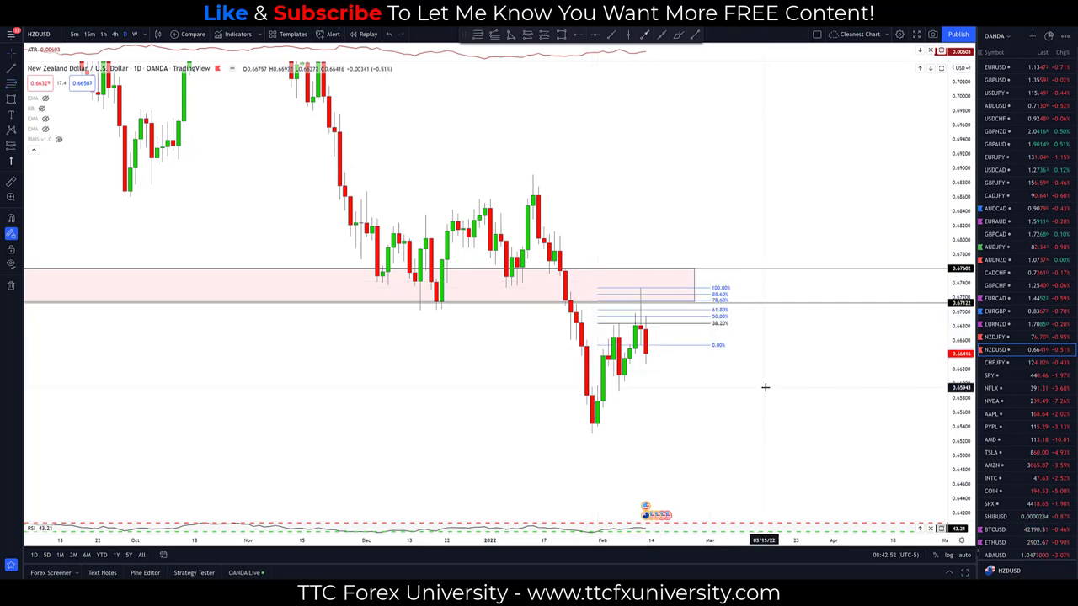
pyautogui.click(640, 326)
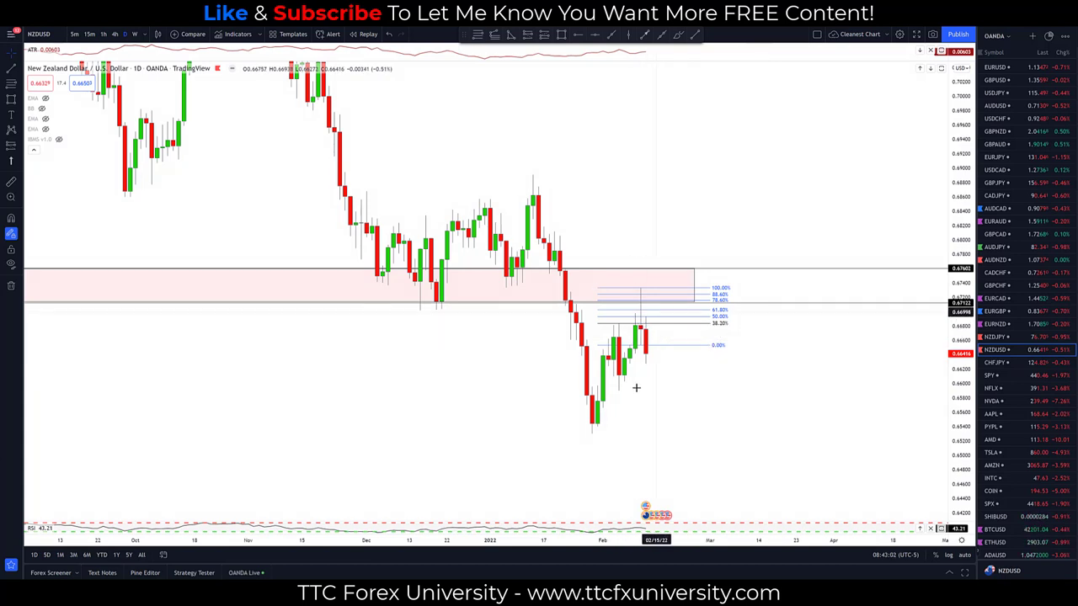
pyautogui.click(706, 325)
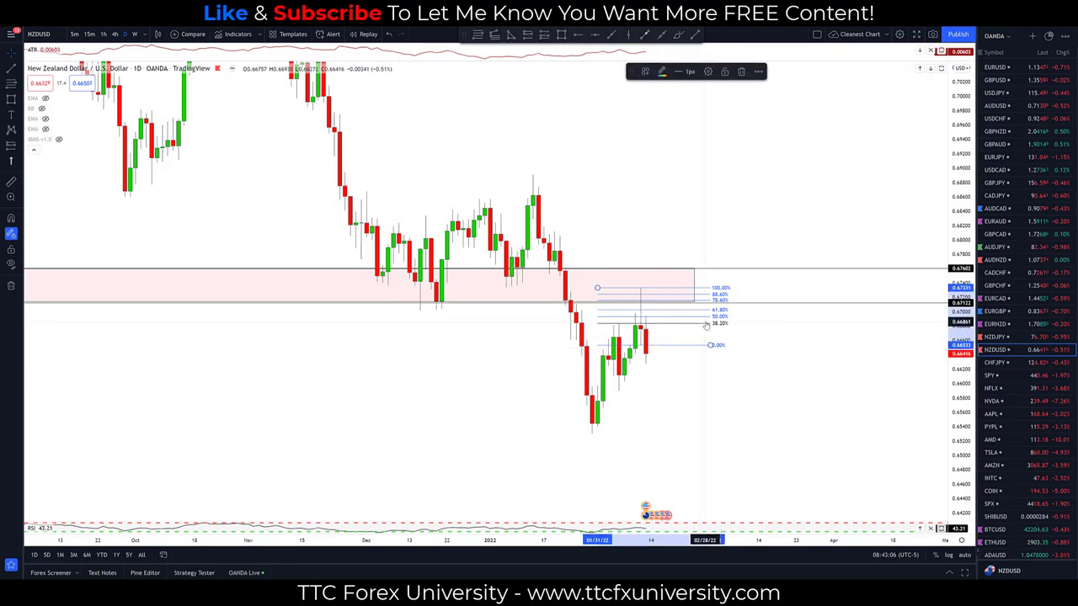
pyautogui.press('Delete')
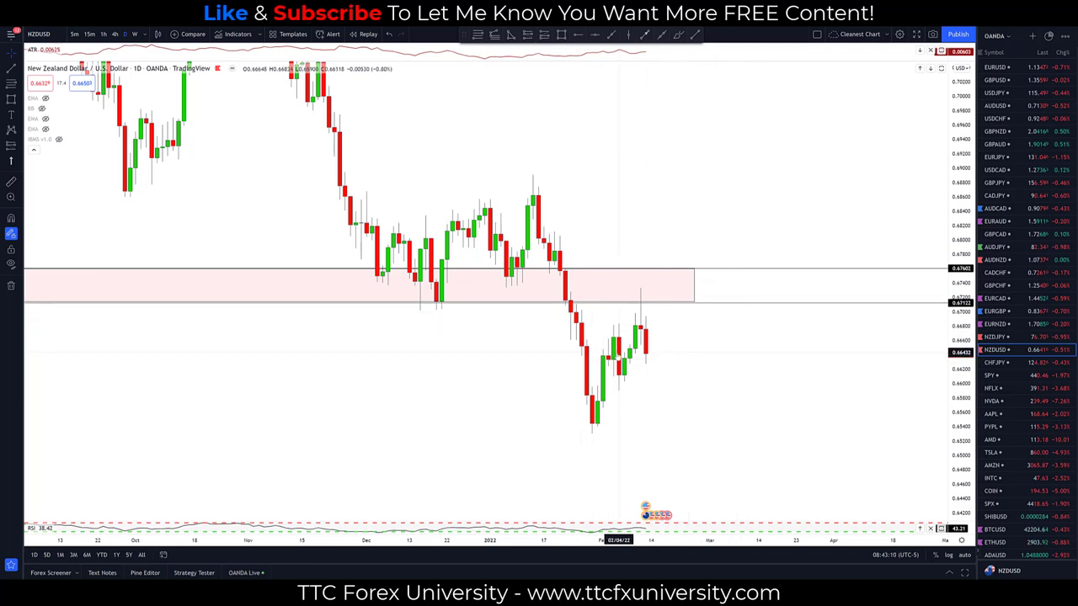
pyautogui.click(529, 35)
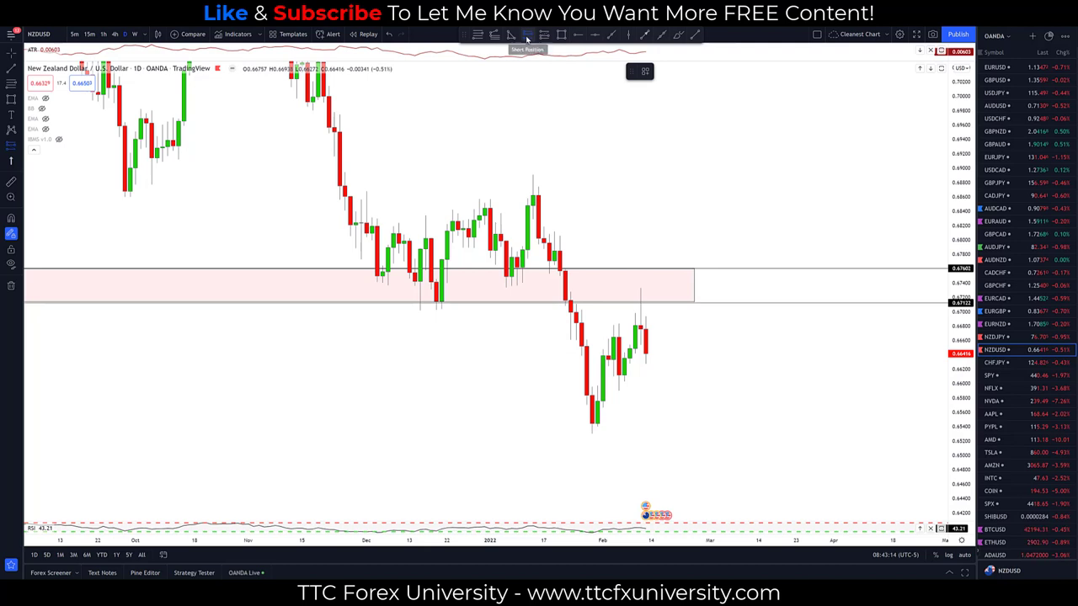
# Place a short position at about 0.6642, stop near 0.6768 above the pink zone, target near 0.6472.
pyautogui.click(662, 354)
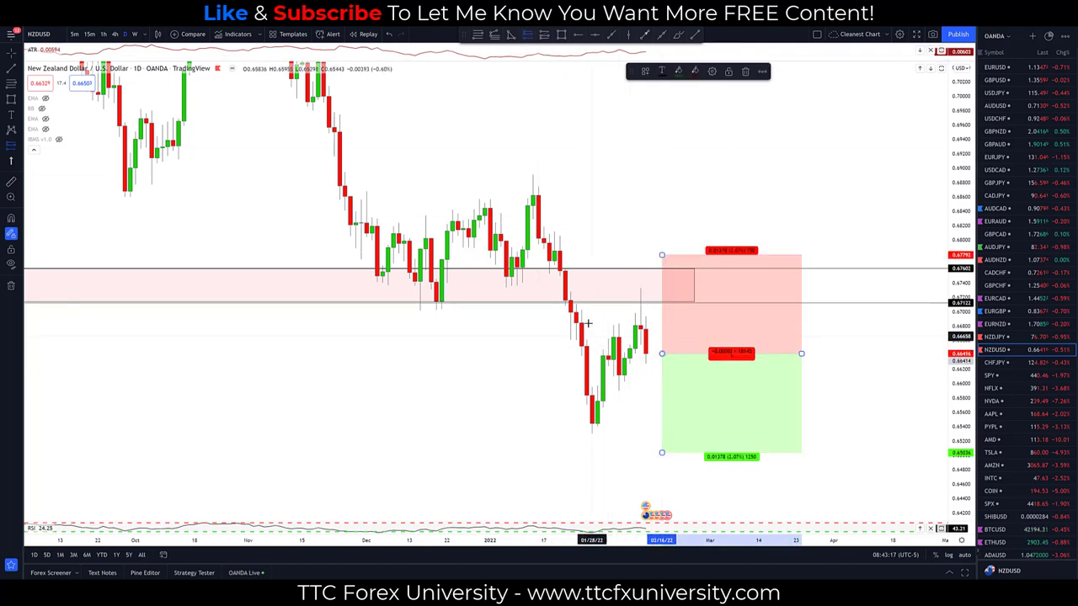
pyautogui.moveTo(662, 255)
pyautogui.mouseDown()
pyautogui.moveTo(664, 321)
pyautogui.moveTo(669, 263)
pyautogui.mouseUp()
pyautogui.click(632, 255)
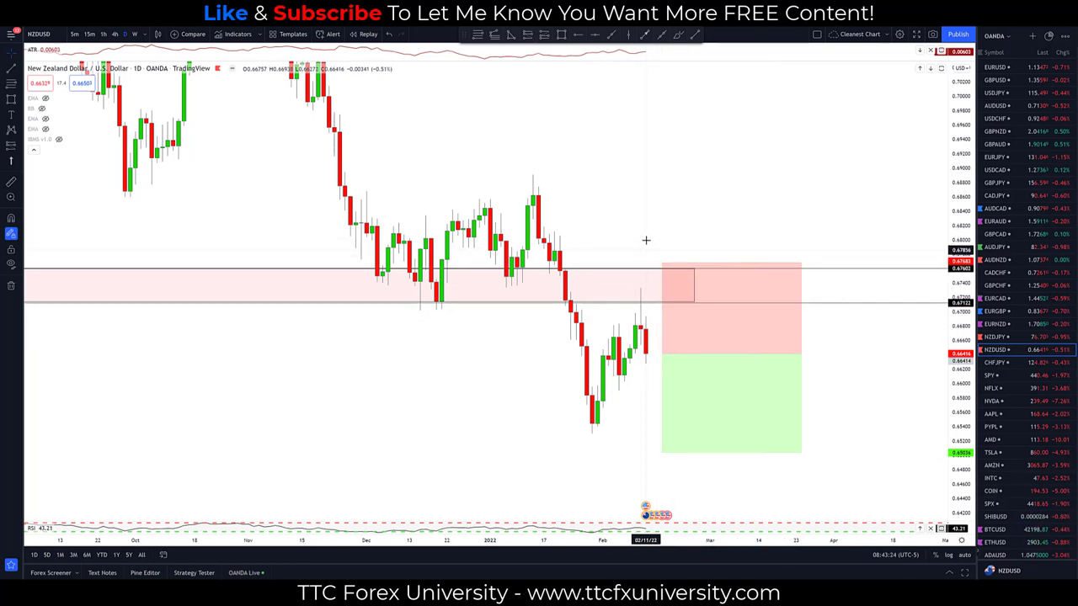
pyautogui.click(661, 452)
pyautogui.moveTo(662, 453); pyautogui.dragTo(662, 481)
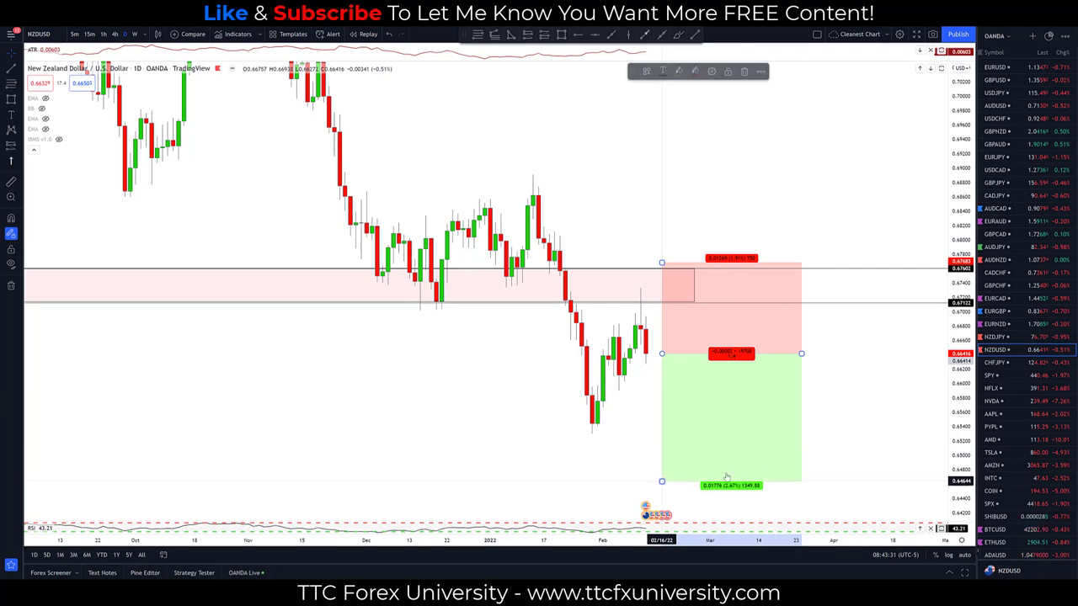
pyautogui.click(892, 402)
pyautogui.scroll(-1, 941, 409)
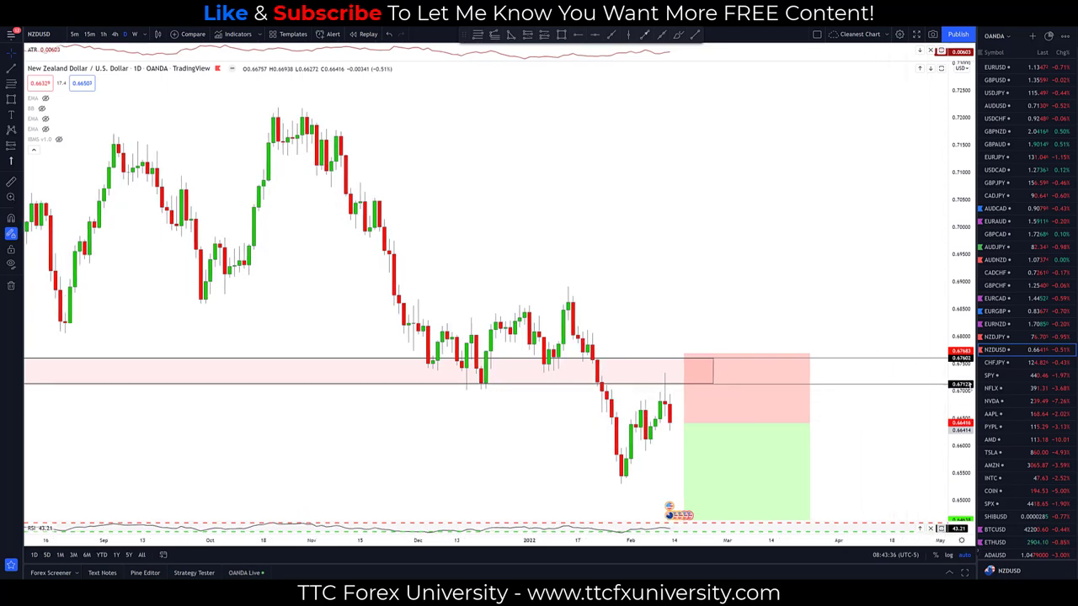
pyautogui.moveTo(937, 435); pyautogui.dragTo(856, 347)
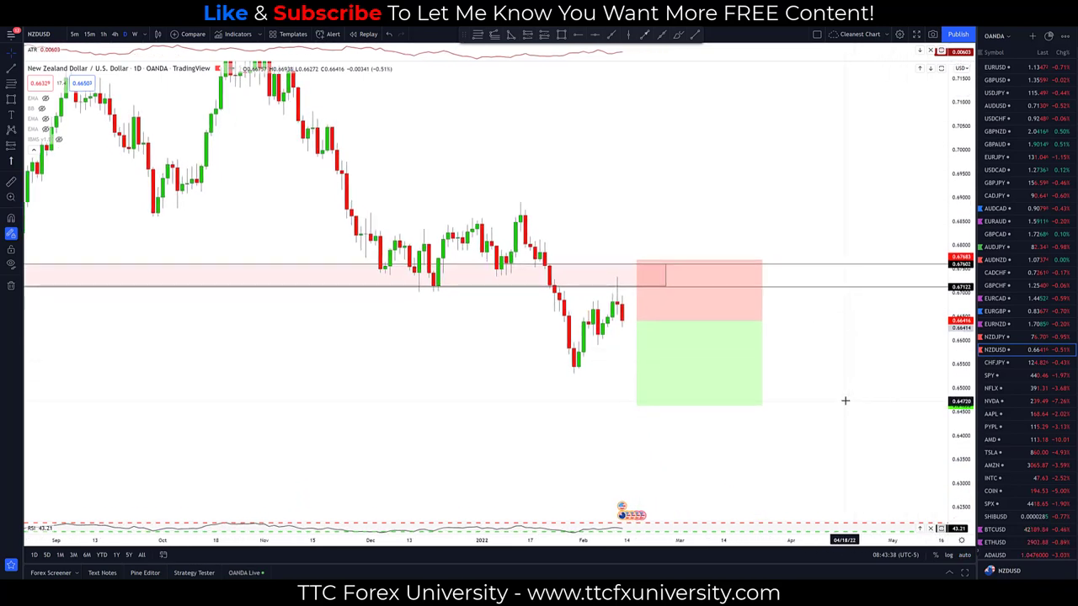